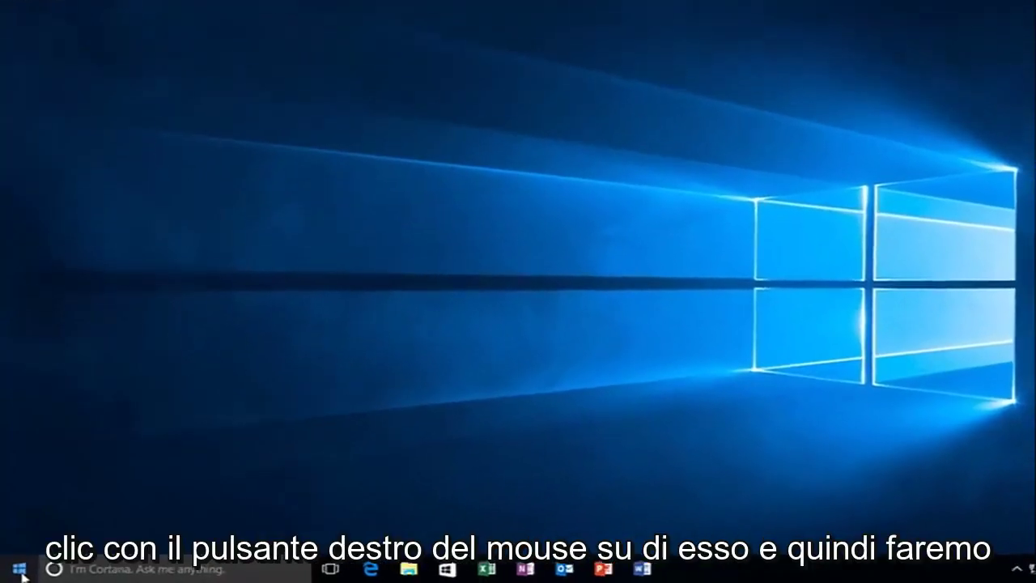
- Run regedit to start the Registry Editor and allow it to make changes to the PC
right_click(18, 571)
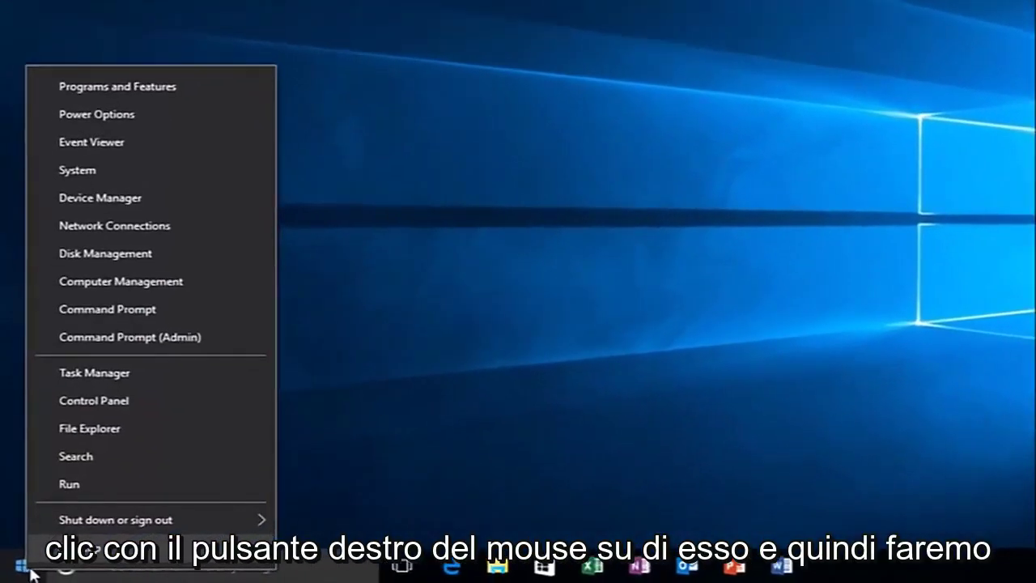
click(87, 484)
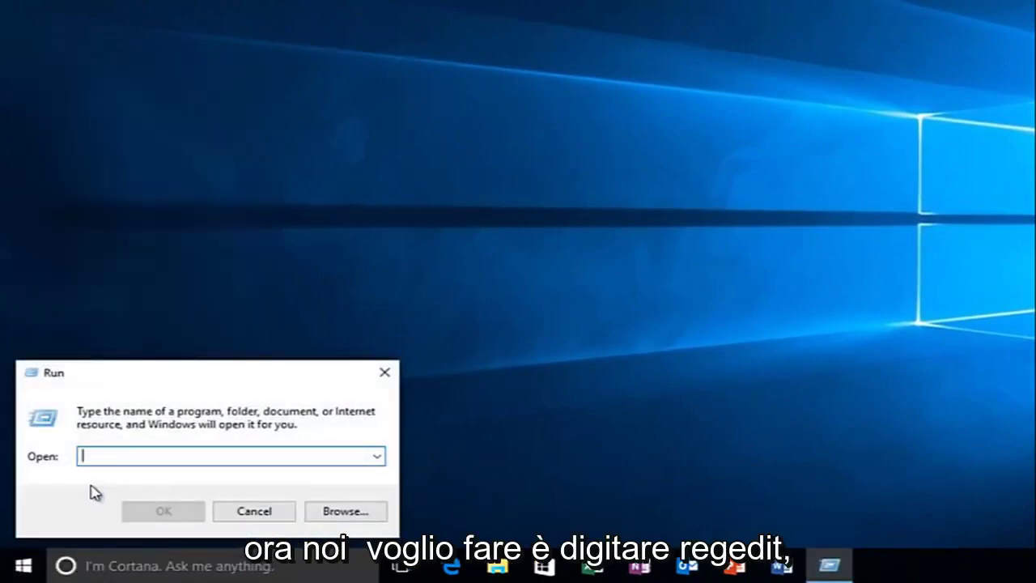
text(regedit)
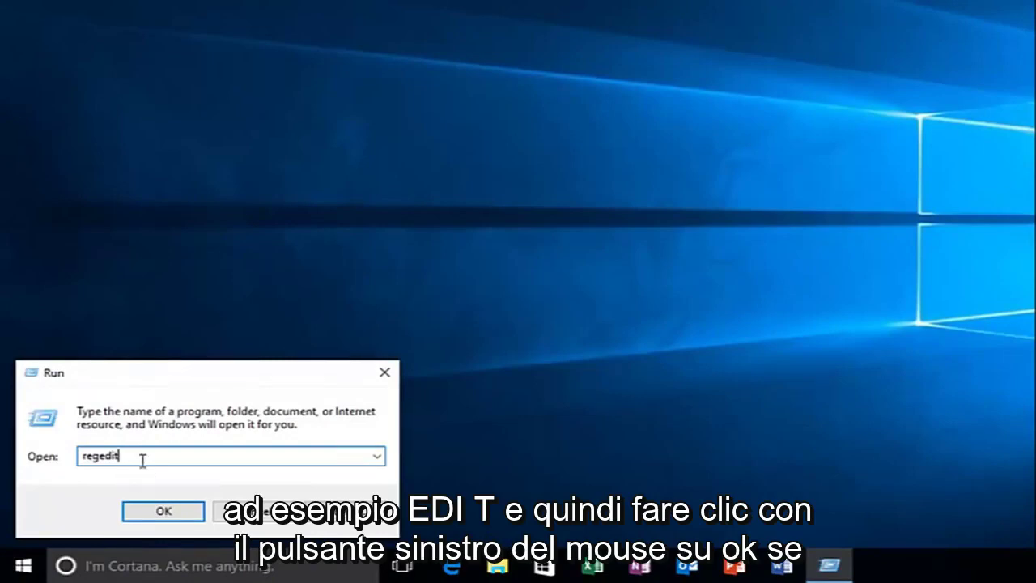
click(144, 517)
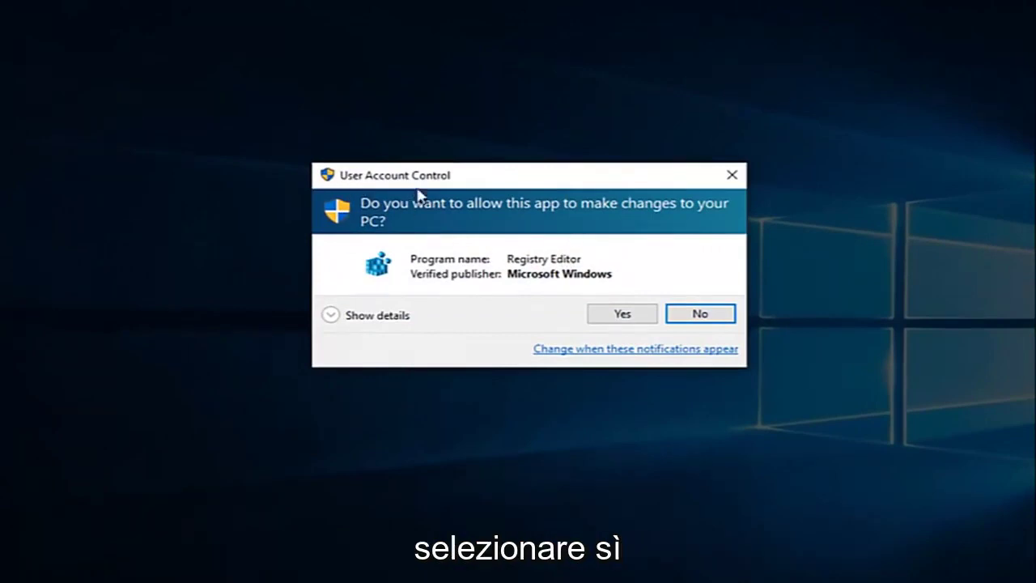
click(624, 316)
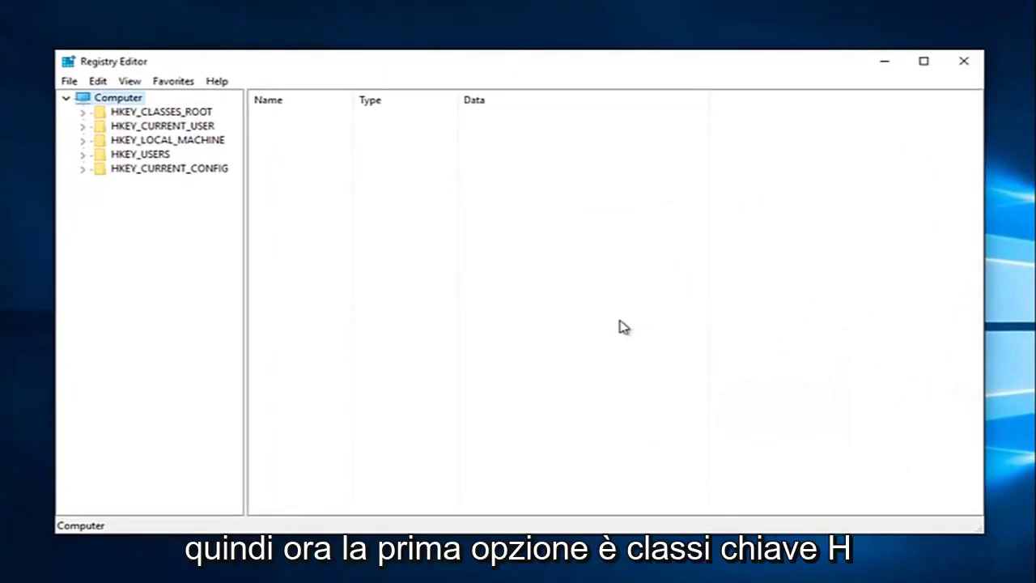
- Expand HKEY_CLASSES_ROOT in the registry and select its Directory key
click(115, 112)
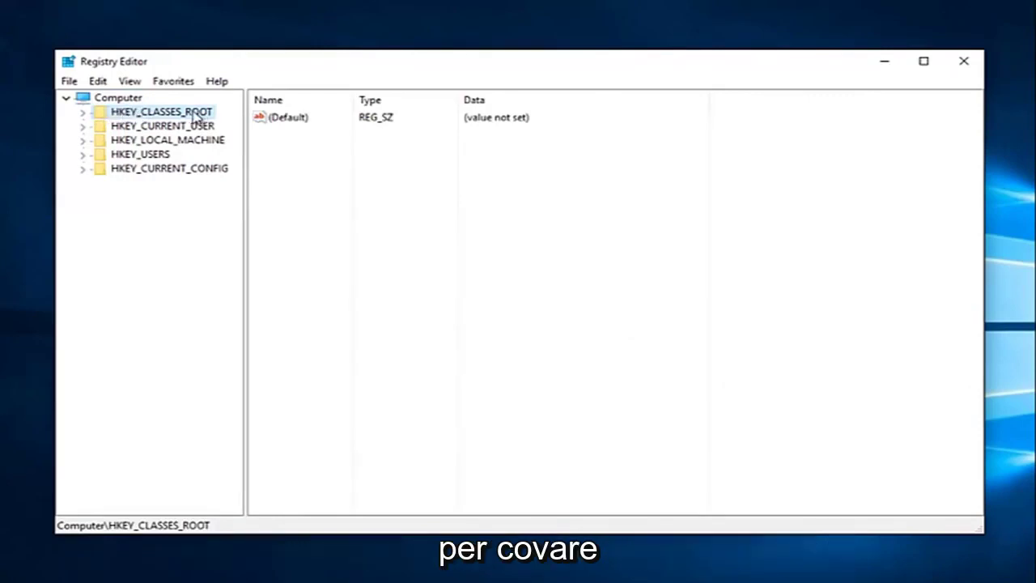
click(83, 113)
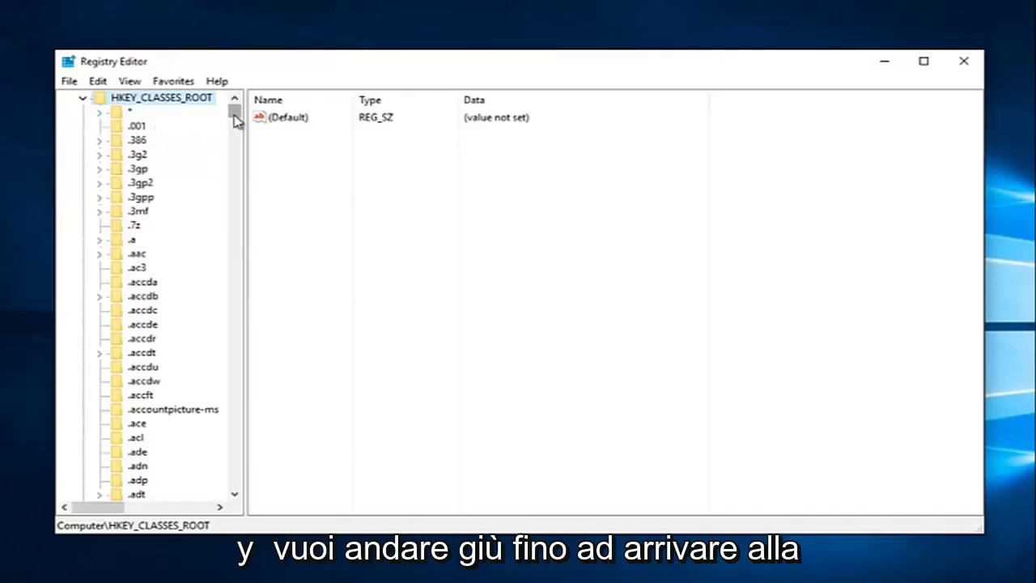
drag(234, 121, 236, 167)
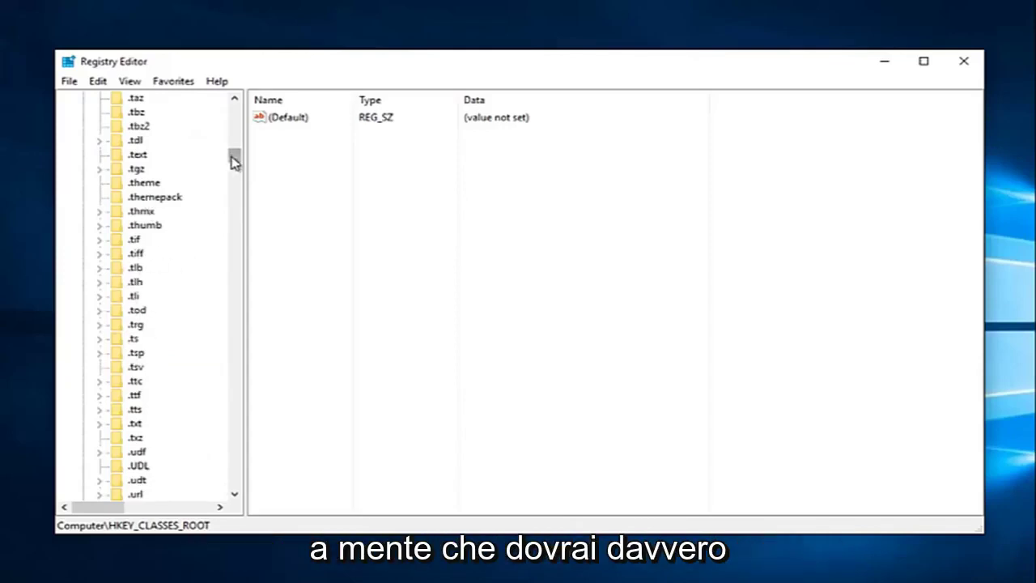
drag(234, 160, 240, 217)
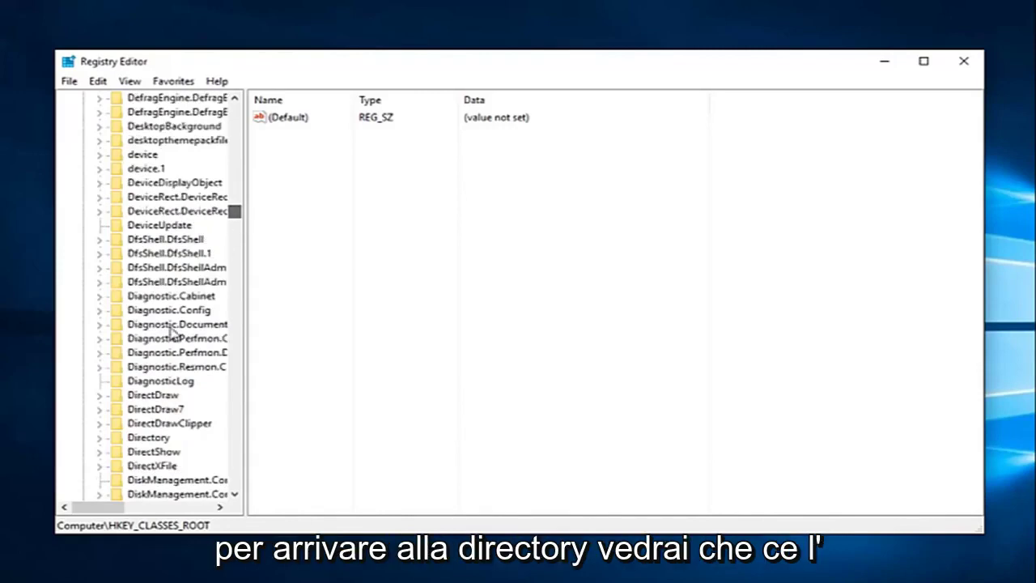
click(138, 438)
scroll(136, 409, down, 1)
scroll(136, 401, down, 2)
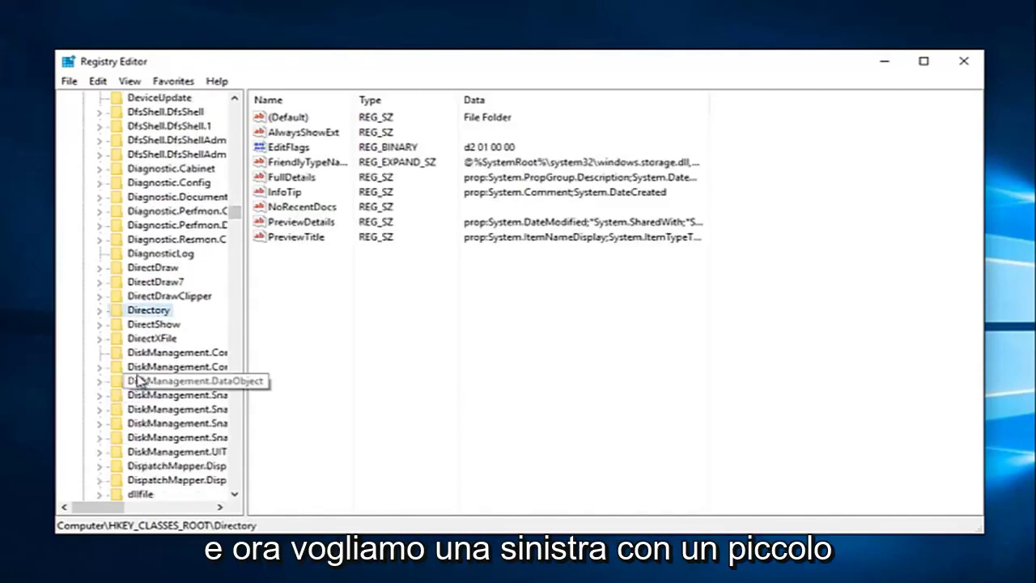
- Expand the Directory key down through Background and shellex to list the subkeys of ContextMenuHandlers
click(99, 314)
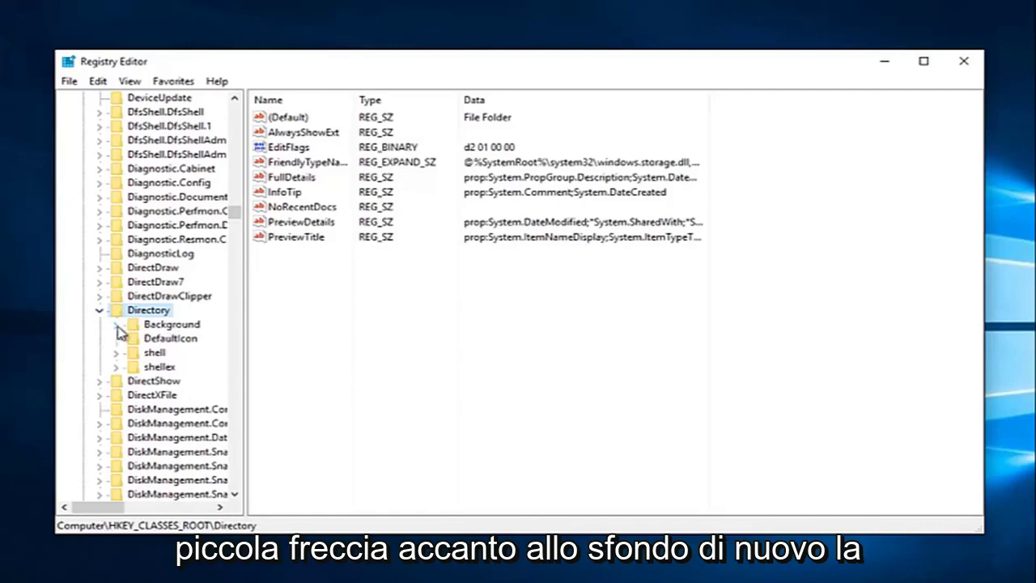
click(117, 325)
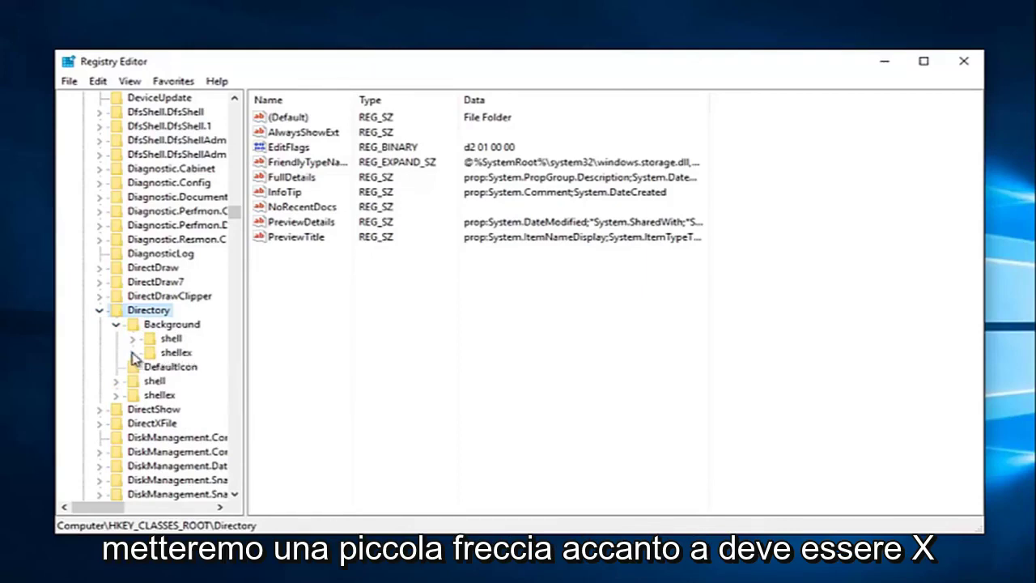
click(133, 356)
click(129, 366)
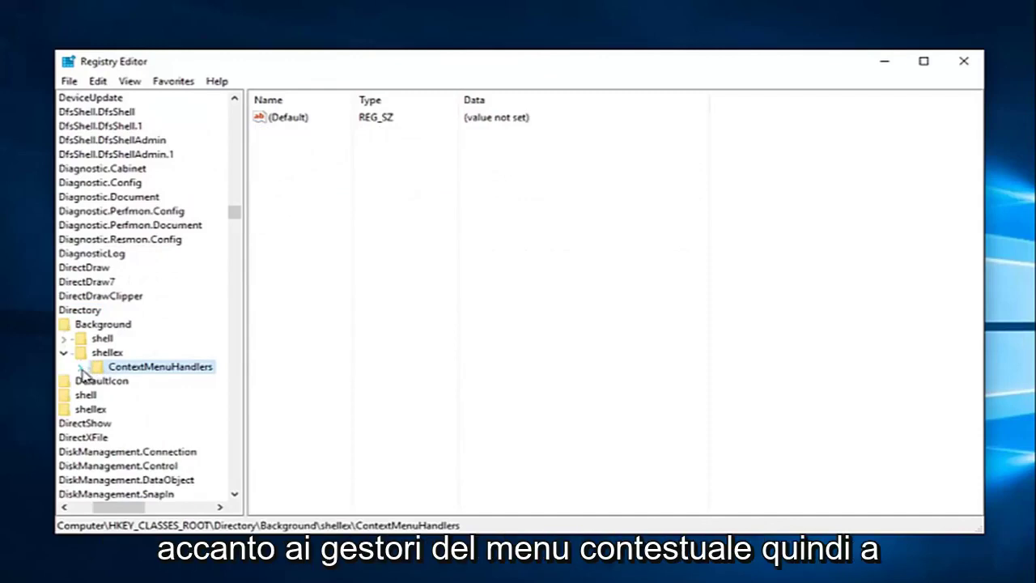
click(81, 369)
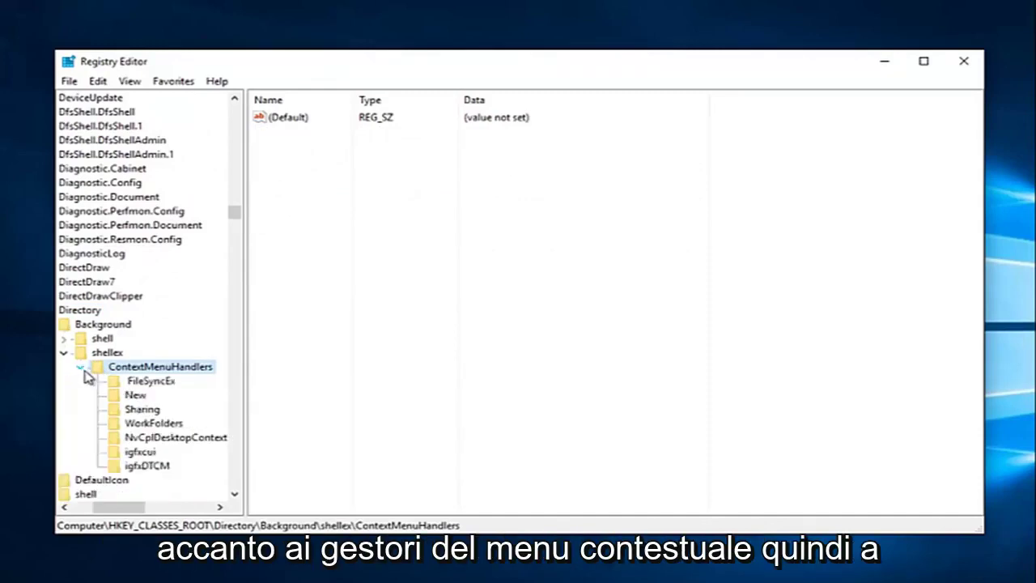
- Permanently delete the NvCplDesktopContext key under ContextMenuHandlers
scroll(117, 397, down, 1)
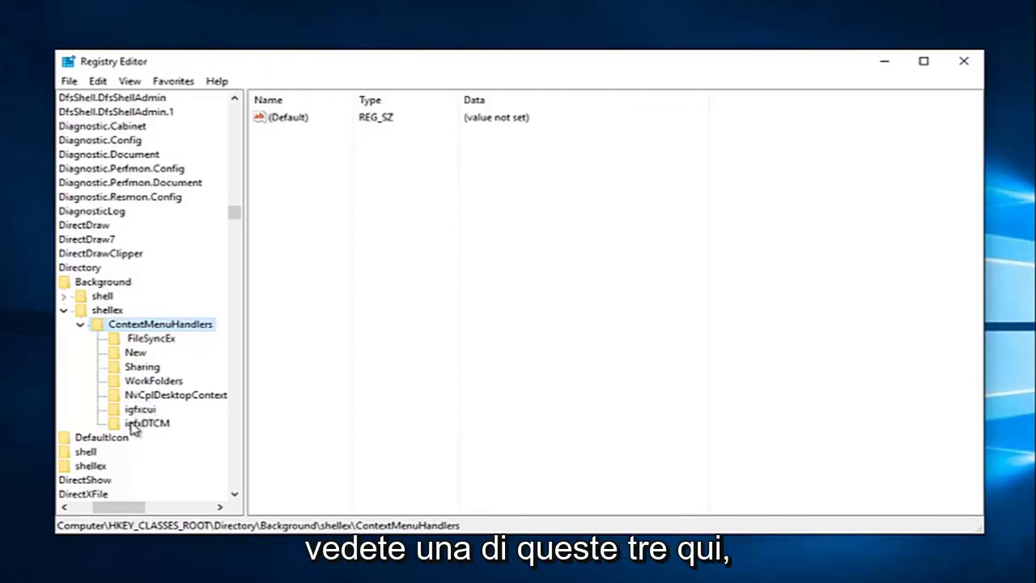
right_click(132, 401)
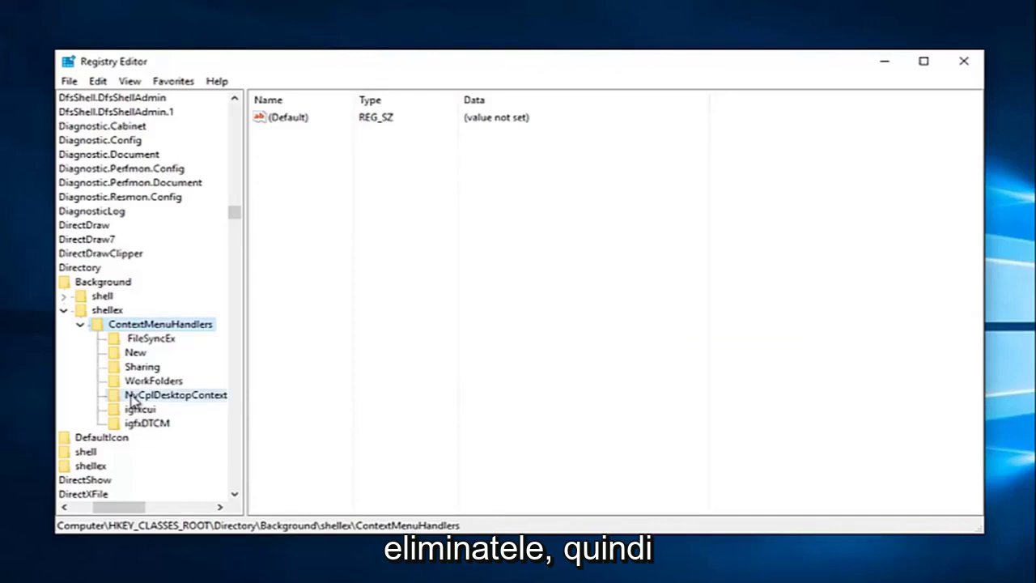
click(153, 462)
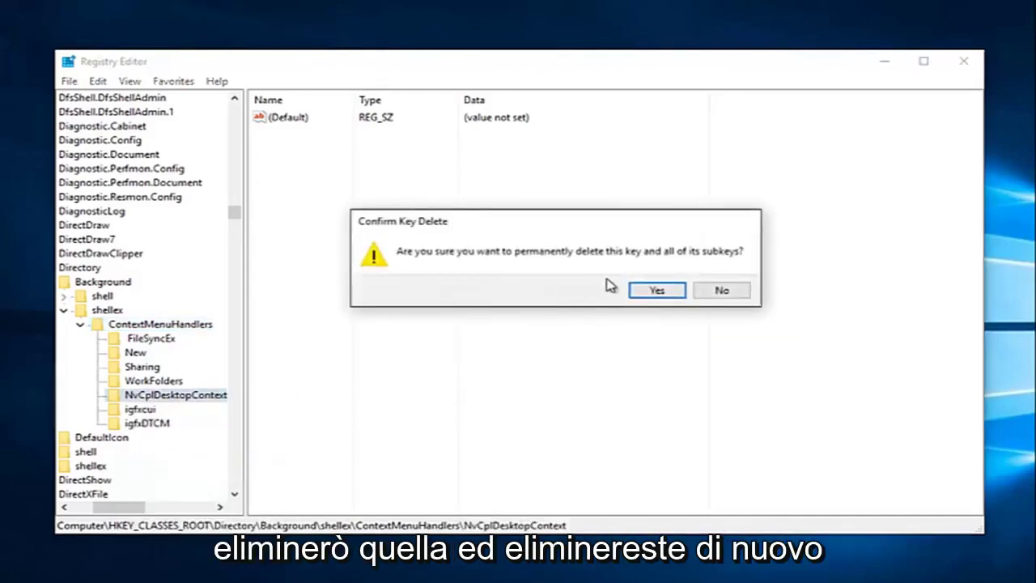
click(664, 294)
- Permanently delete the igfxcui key under ContextMenuHandlers
right_click(143, 399)
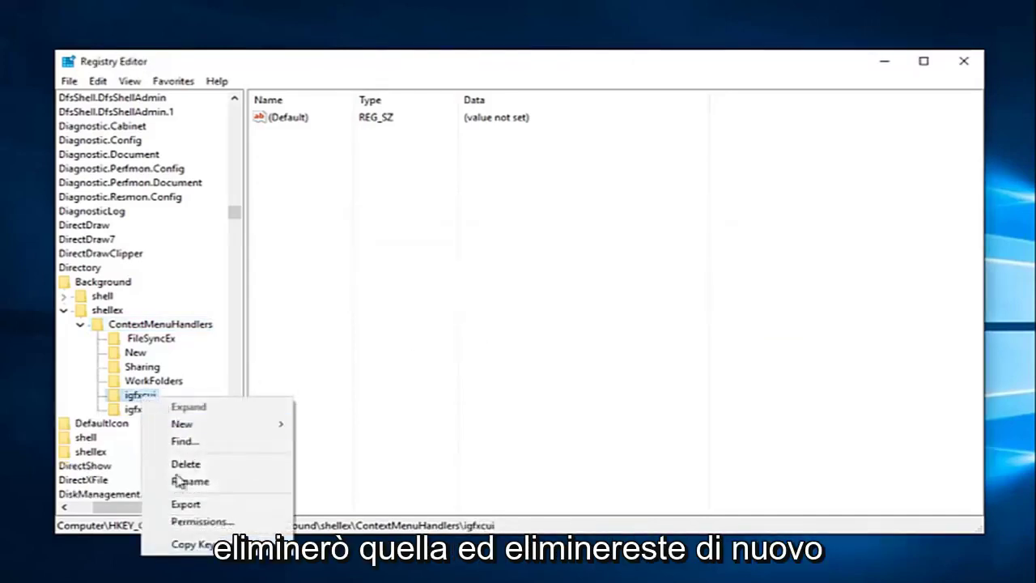
click(180, 469)
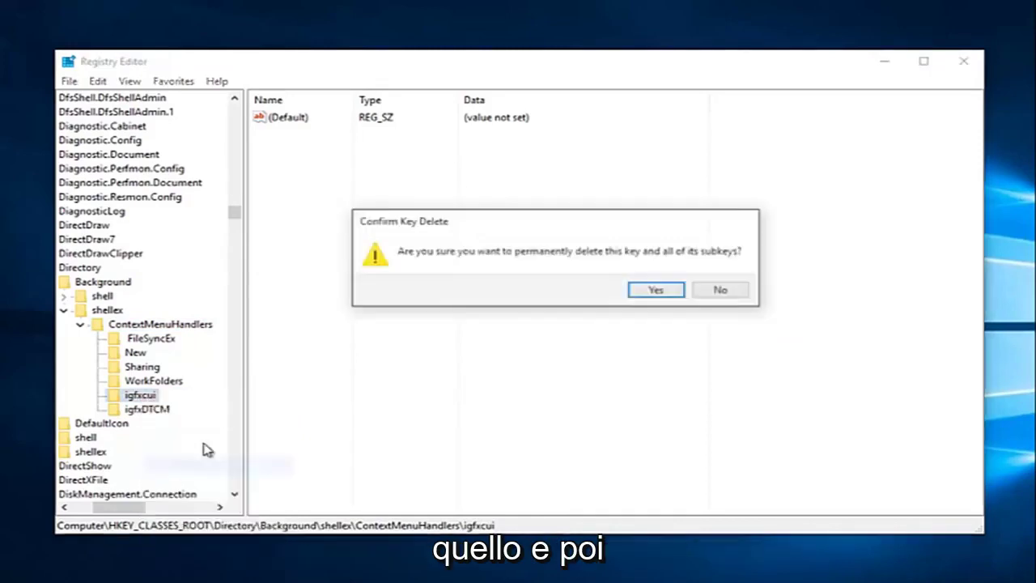
click(638, 298)
- Permanently delete the igfxDTCM key under ContextMenuHandlers
right_click(136, 403)
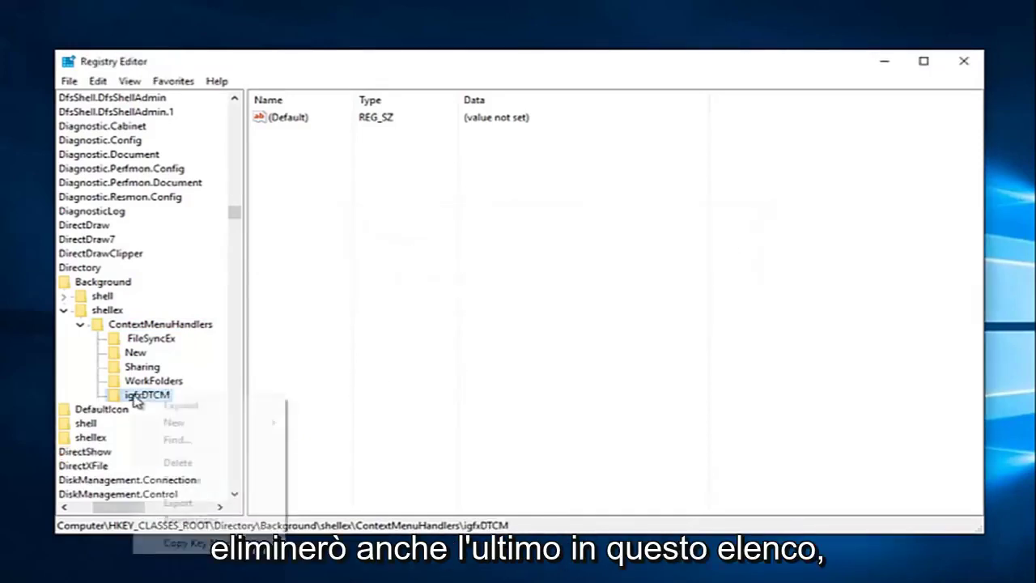
click(162, 463)
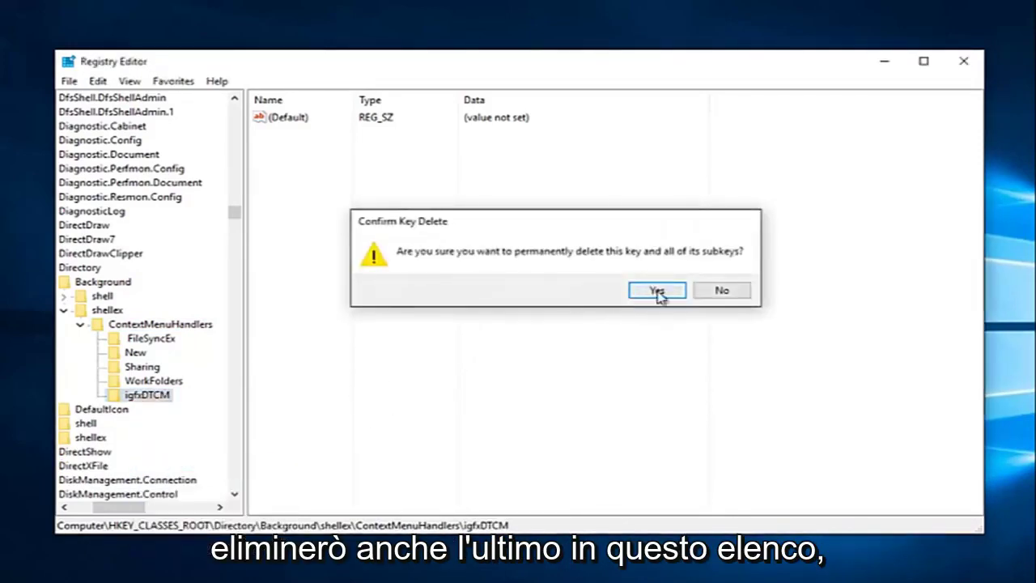
click(657, 295)
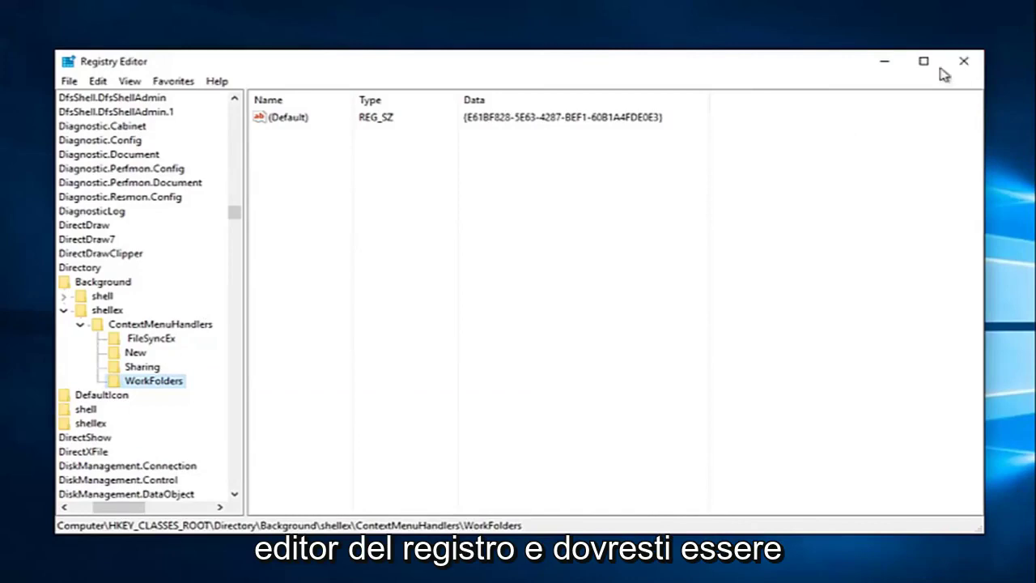
- Close the Registry Editor, check the desktop's context menu, and dismiss it
click(963, 61)
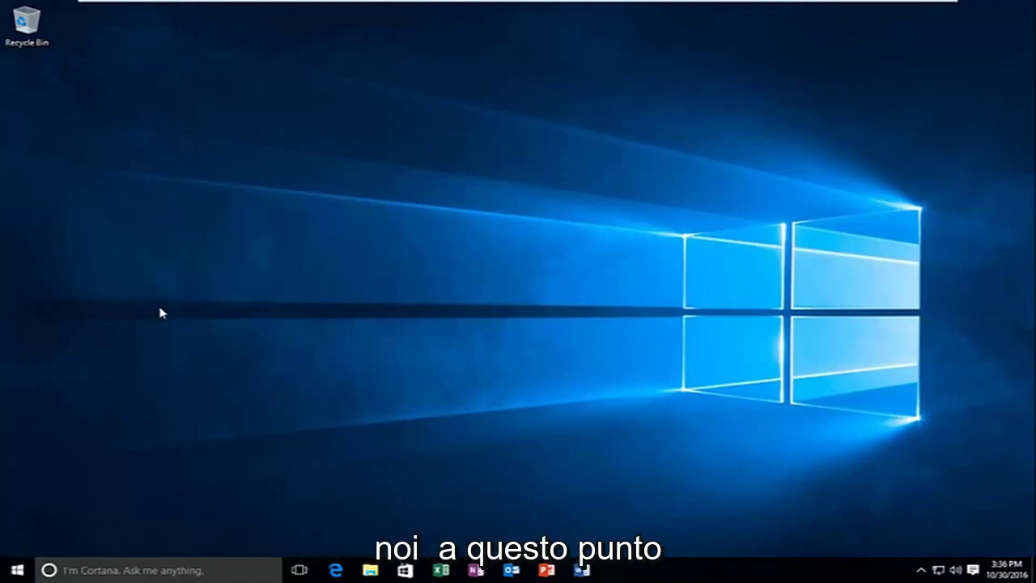
right_click(179, 298)
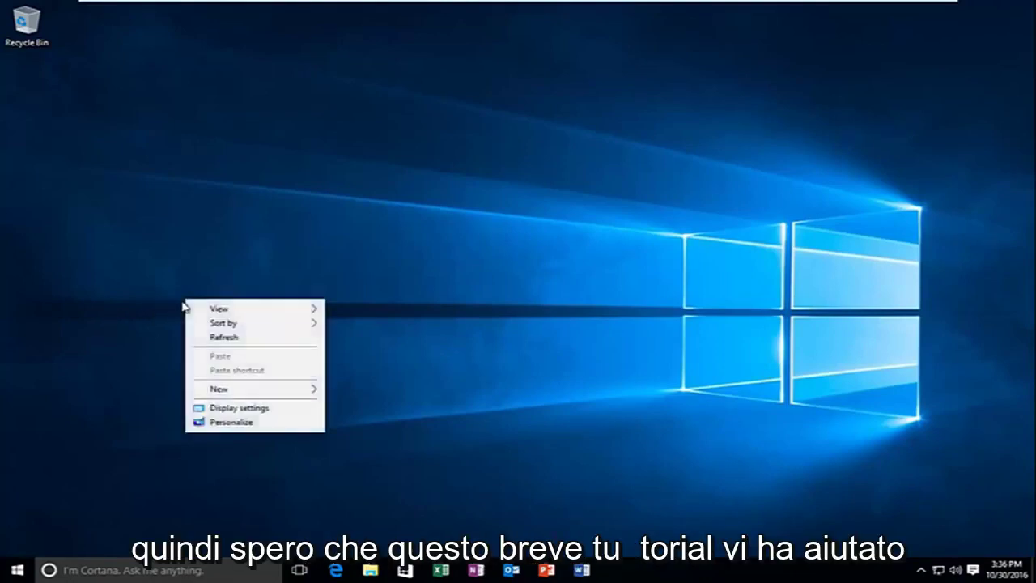
click(173, 225)
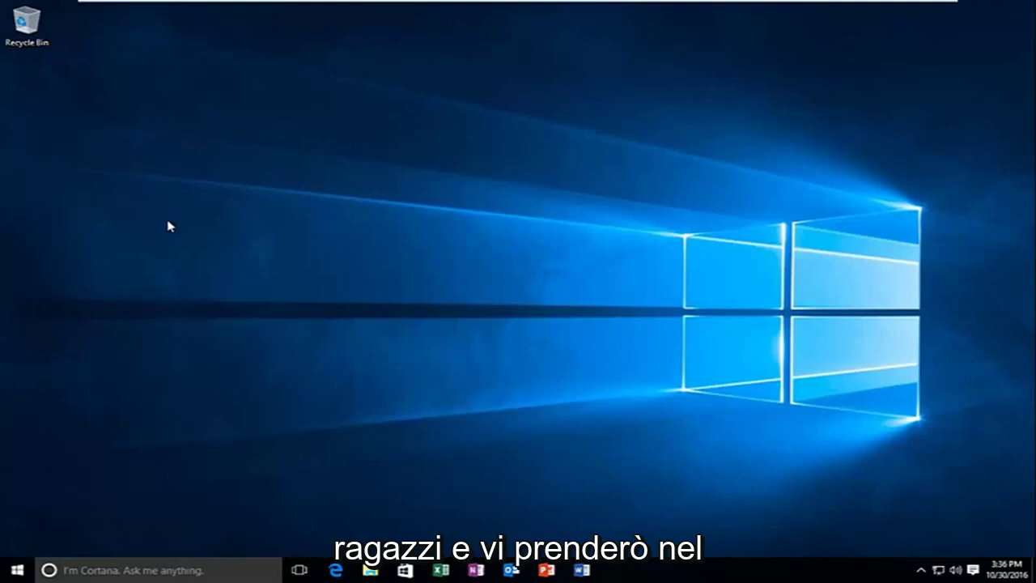